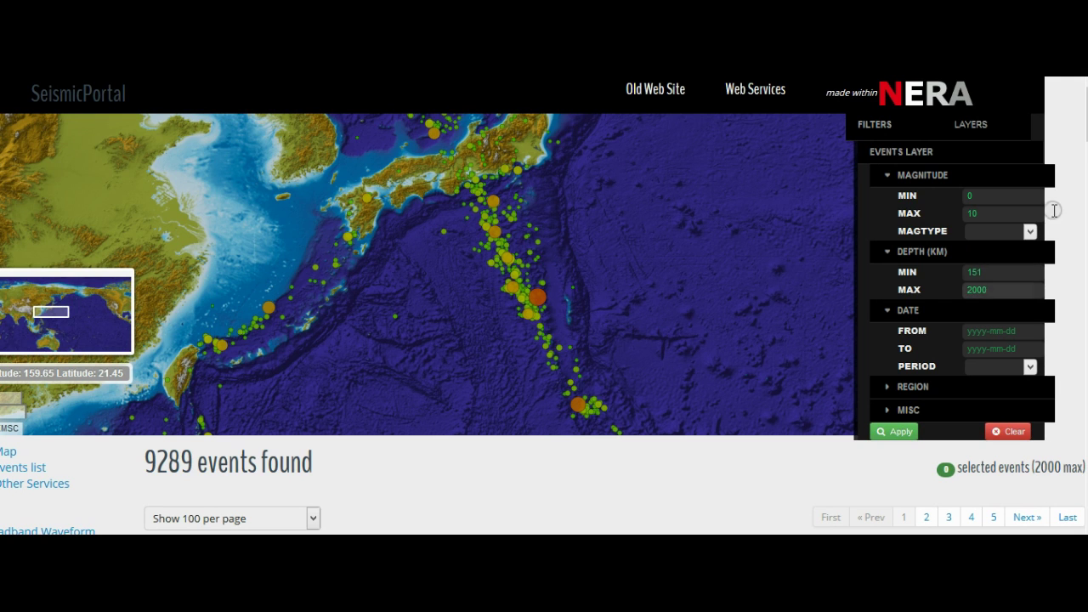
# Step: Set the Magnitude minimum to 6 and apply the filter
pyautogui.scroll(-4, 1080, 127)
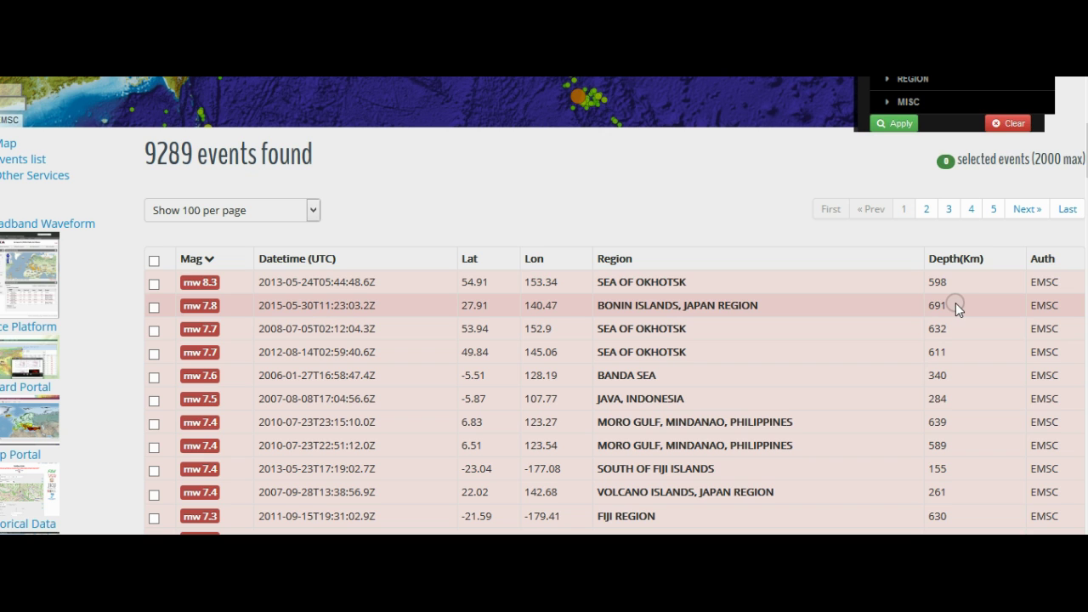
pyautogui.scroll(4, 1064, 180)
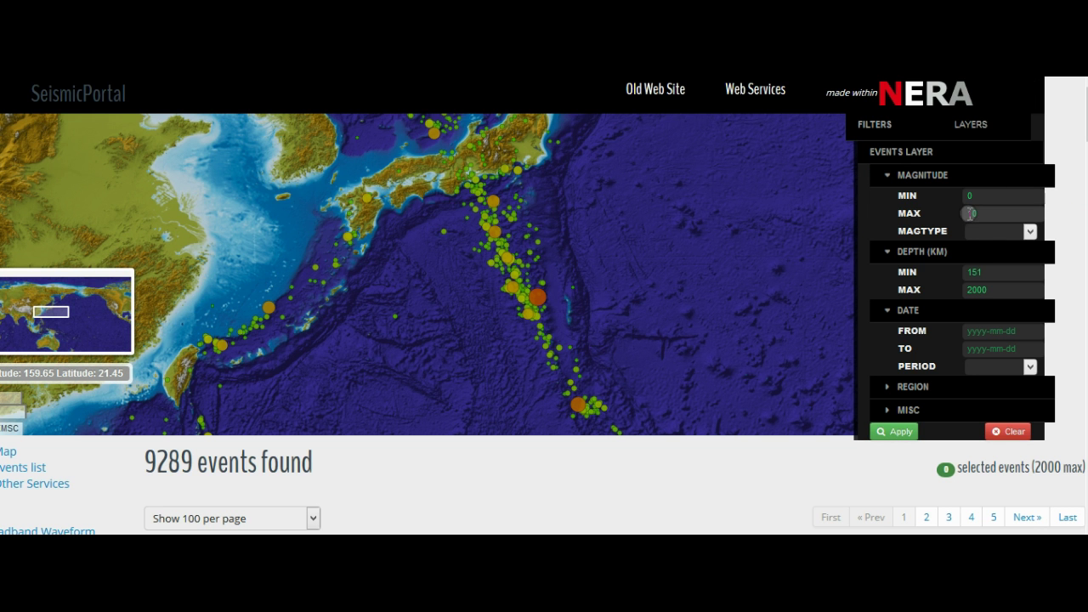
pyautogui.moveTo(985, 195); pyautogui.dragTo(924, 194)
pyautogui.write('6')
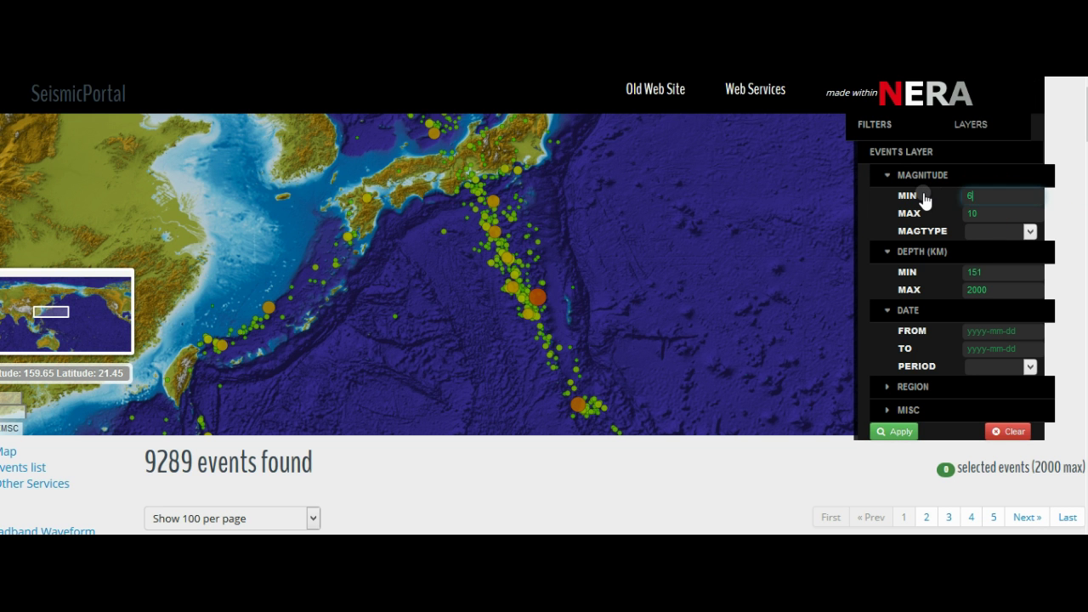
pyautogui.click(885, 432)
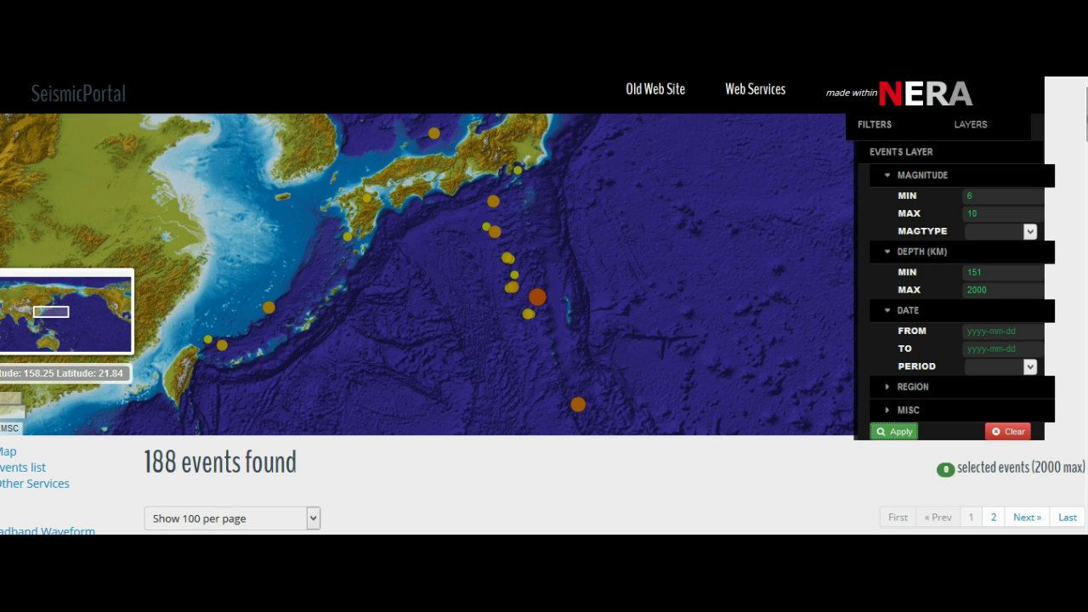
# Step: Sort the events by depth and apply a 600 km minimum depth, giving 74 events
pyautogui.scroll(-4, 1078, 115)
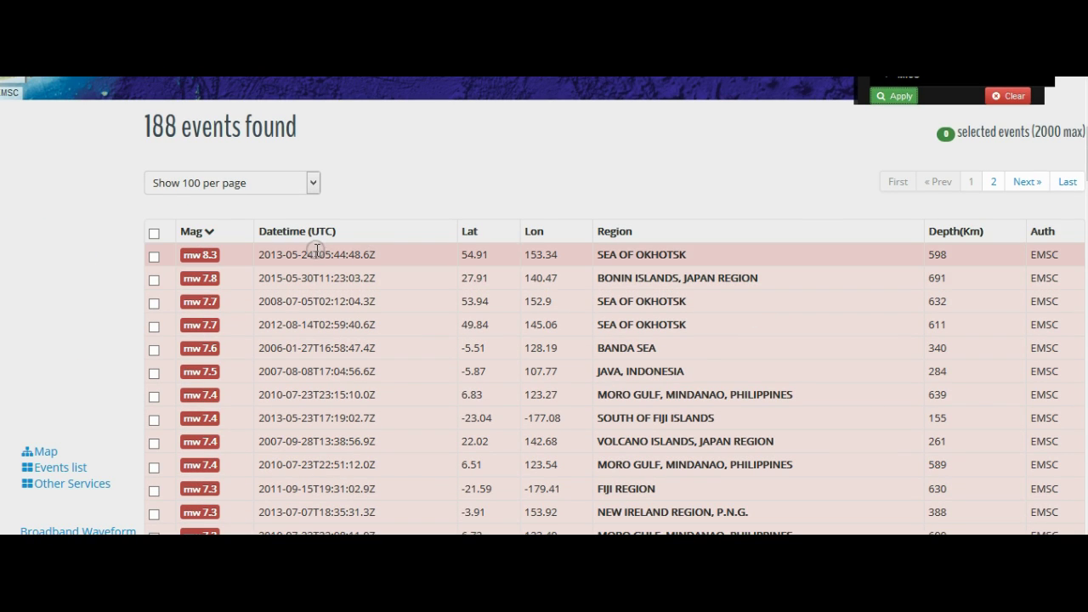
pyautogui.click(965, 233)
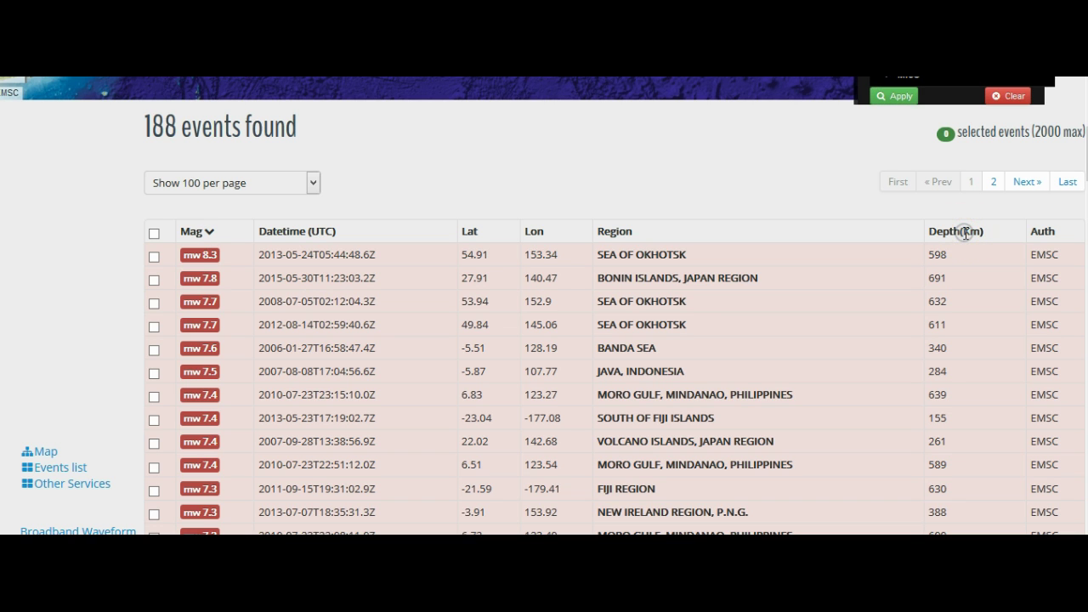
pyautogui.scroll(-2, 973, 204)
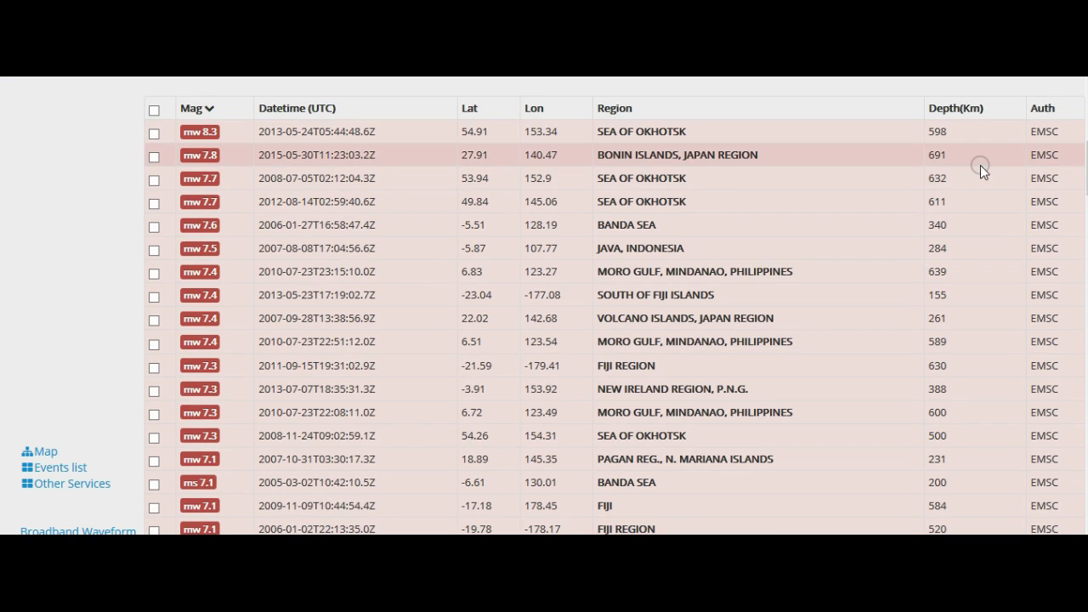
pyautogui.scroll(5, 923, 335)
pyautogui.click(881, 431)
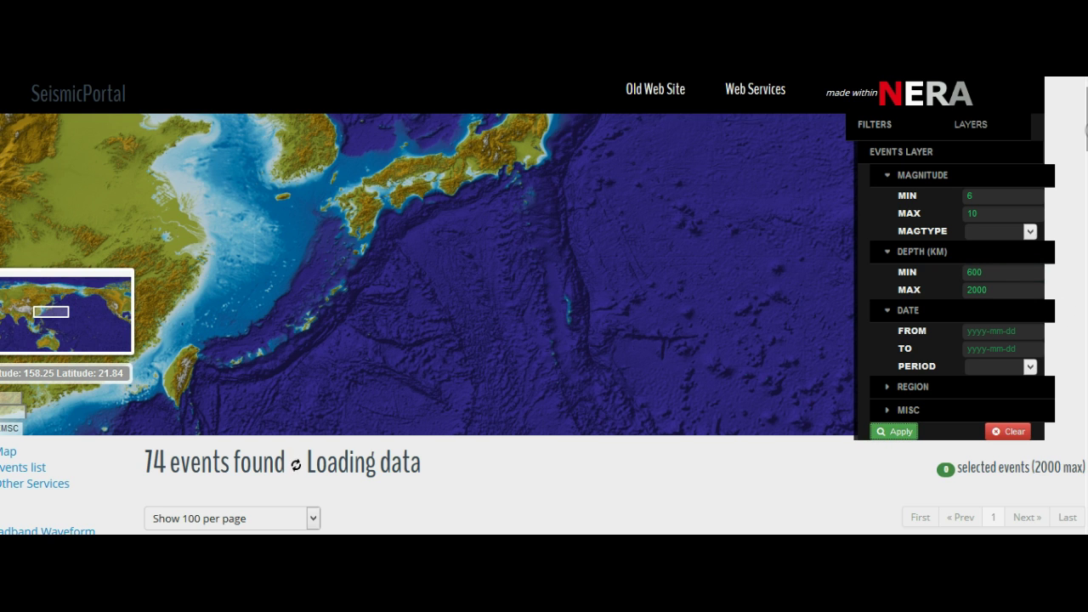
# Step: Scroll through the 27 magnitude 6+ events at 600 km or deeper, then return to the filter panel
pyautogui.scroll(-5, 544, 341)
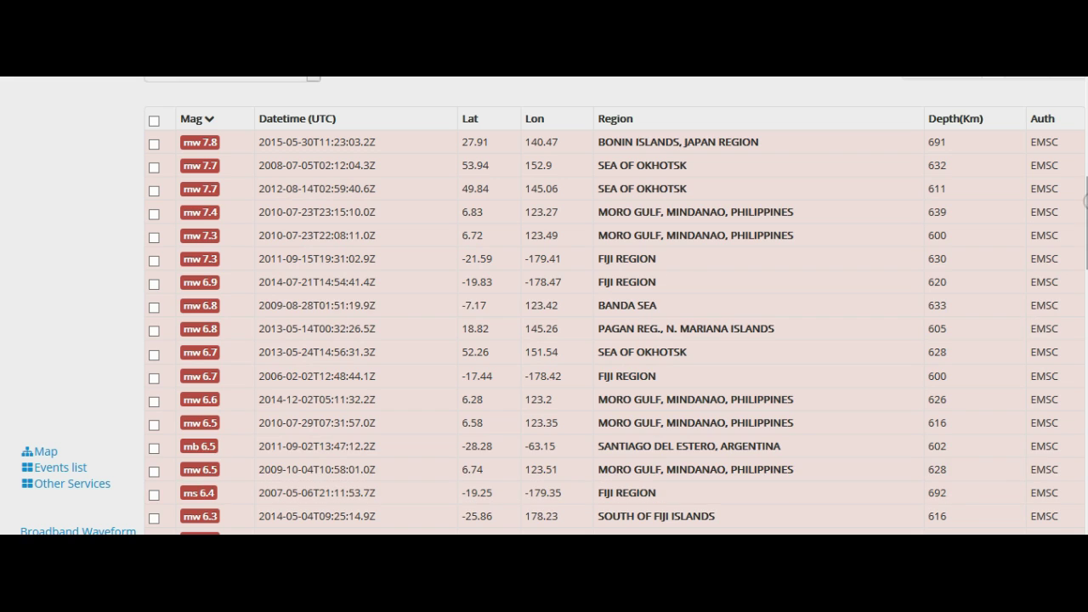
pyautogui.scroll(-3, 1001, 173)
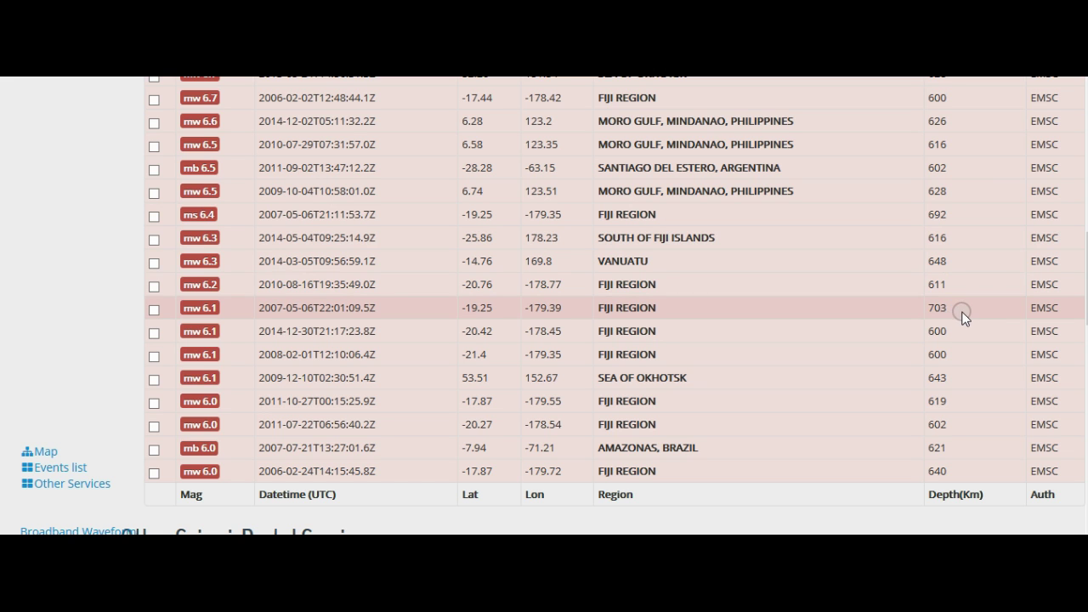
pyautogui.scroll(1, 604, 306)
# Step: Change the Depth minimum from 600 to 691 km, leaving 3 events led by the mw 7.8 Bonin Islands quake
pyautogui.scroll(10, 993, 276)
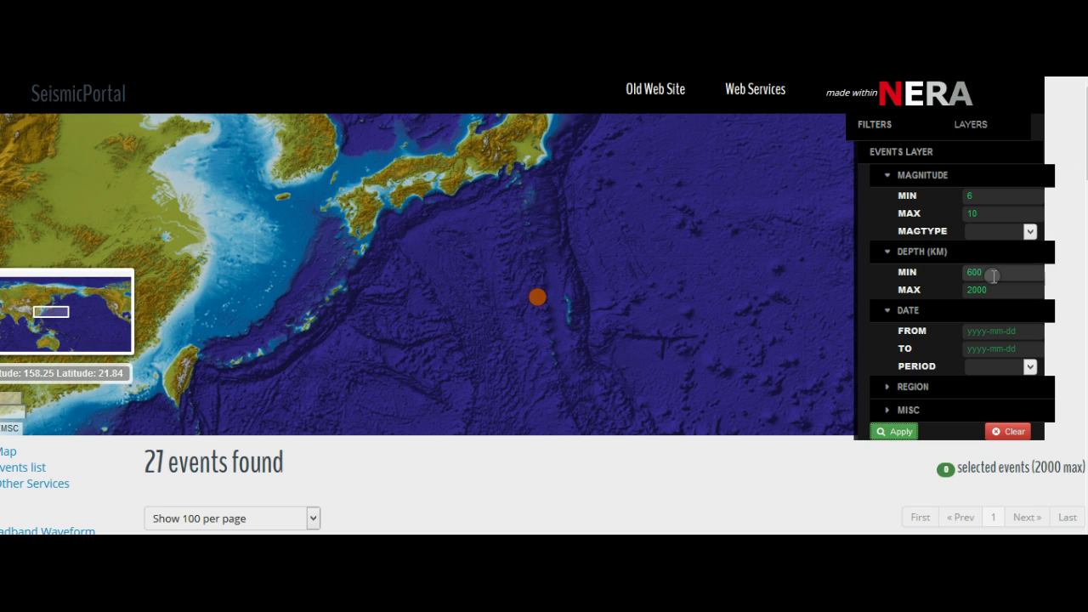
pyautogui.moveTo(993, 276); pyautogui.dragTo(922, 270)
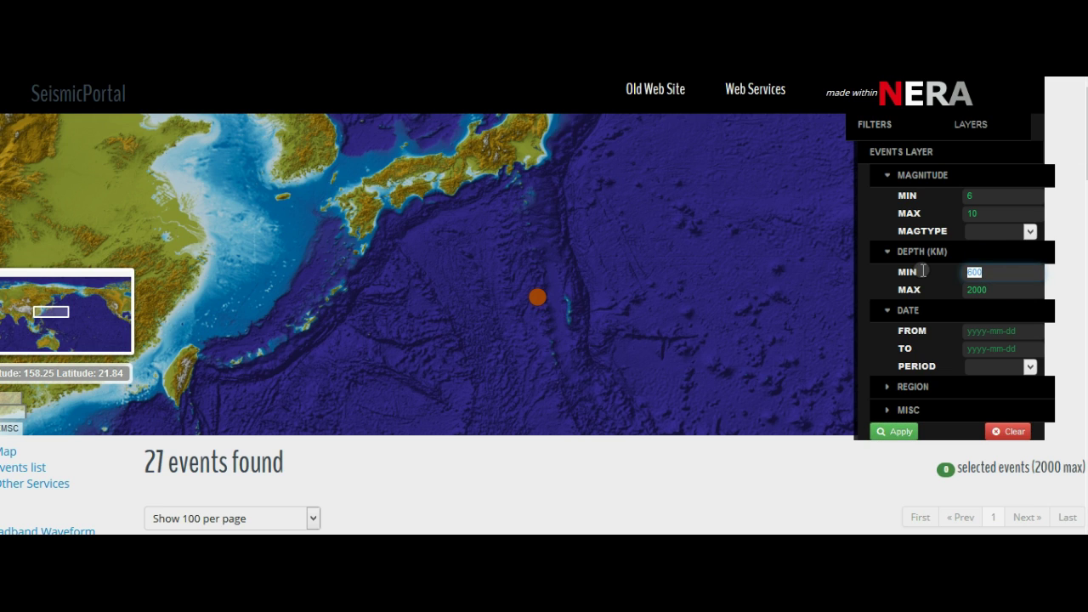
pyautogui.write('691')
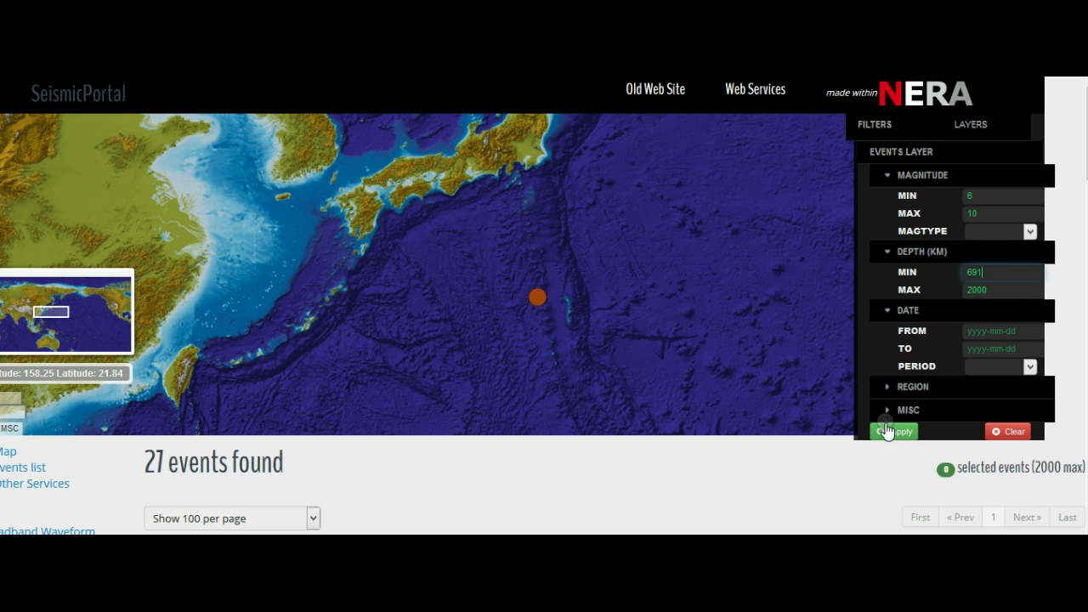
pyautogui.click(886, 432)
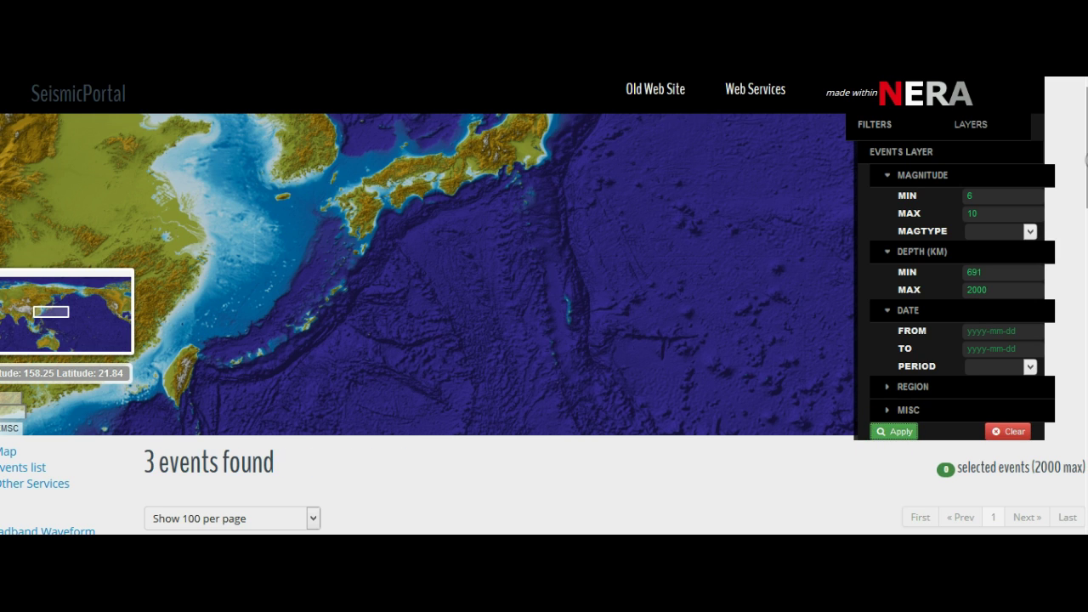
pyautogui.scroll(-3, 970, 366)
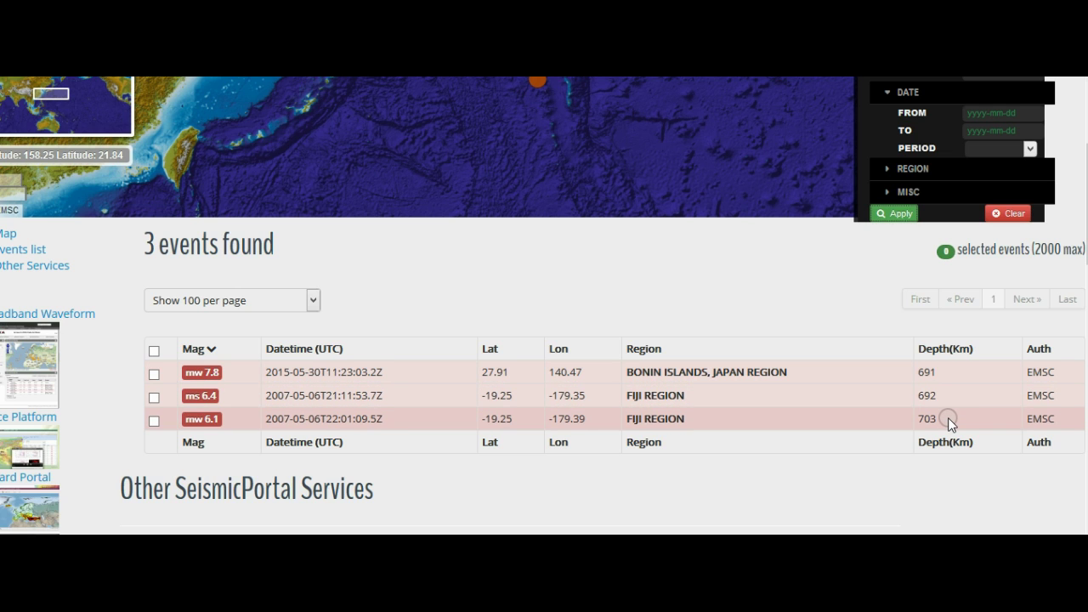
# Step: Lower the Magnitude minimum from 6 to 0, listing 9 events at 691–750 km depth
pyautogui.scroll(2, 343, 478)
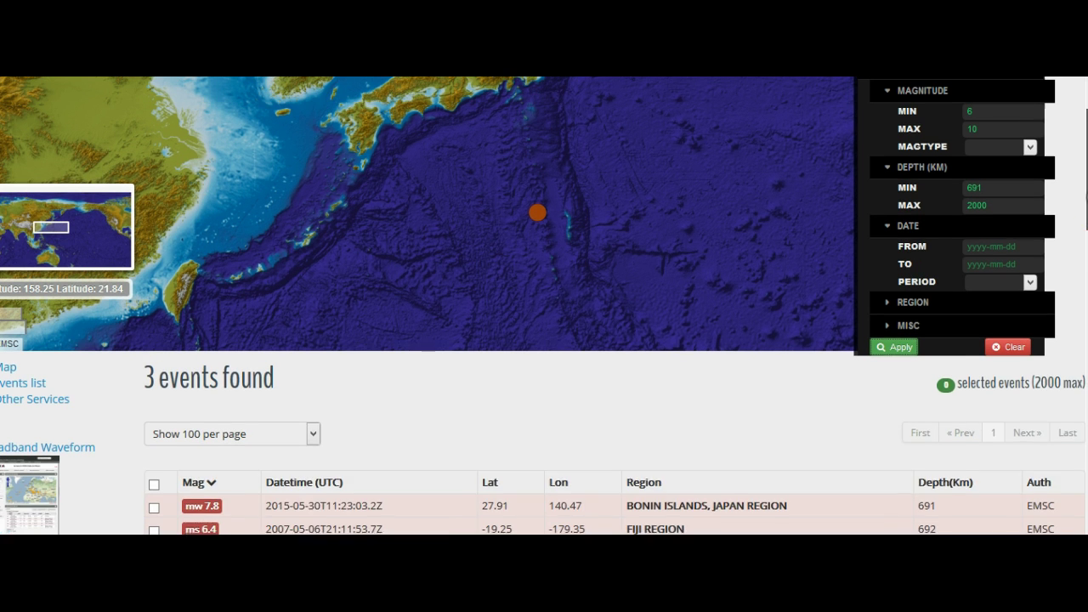
pyautogui.click(983, 127)
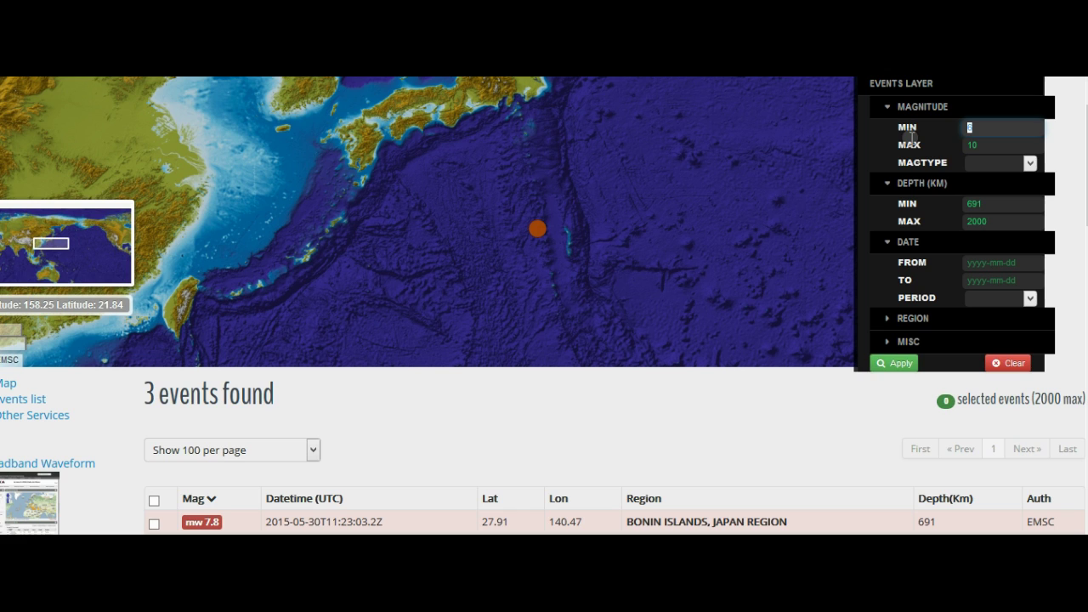
pyautogui.write('9')
pyautogui.hotkey('ctrl', 'a')
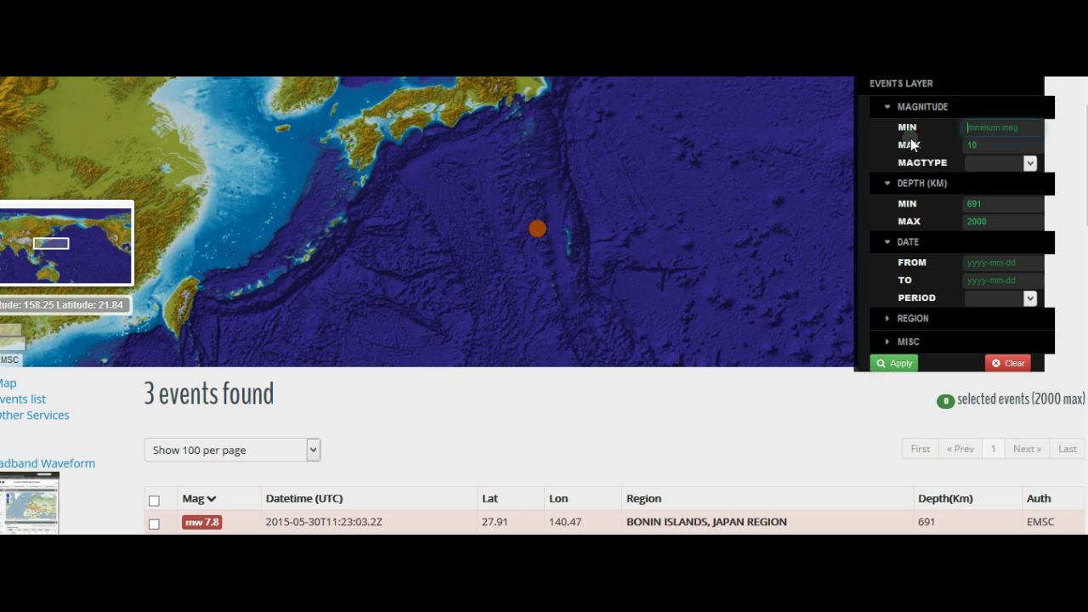
pyautogui.write('0')
pyautogui.click(881, 361)
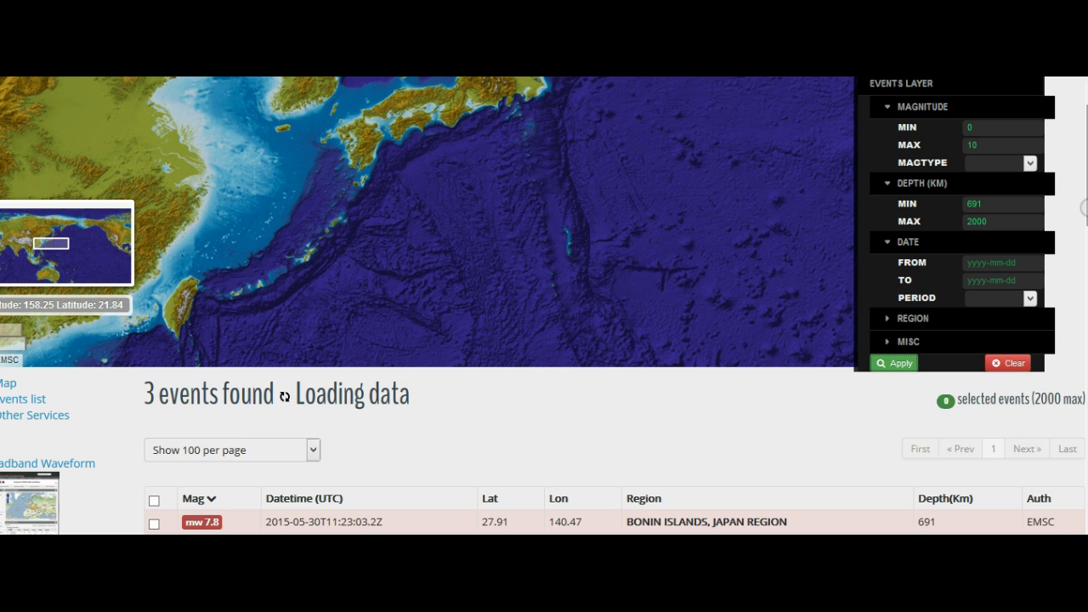
pyautogui.scroll(-3, 1082, 207)
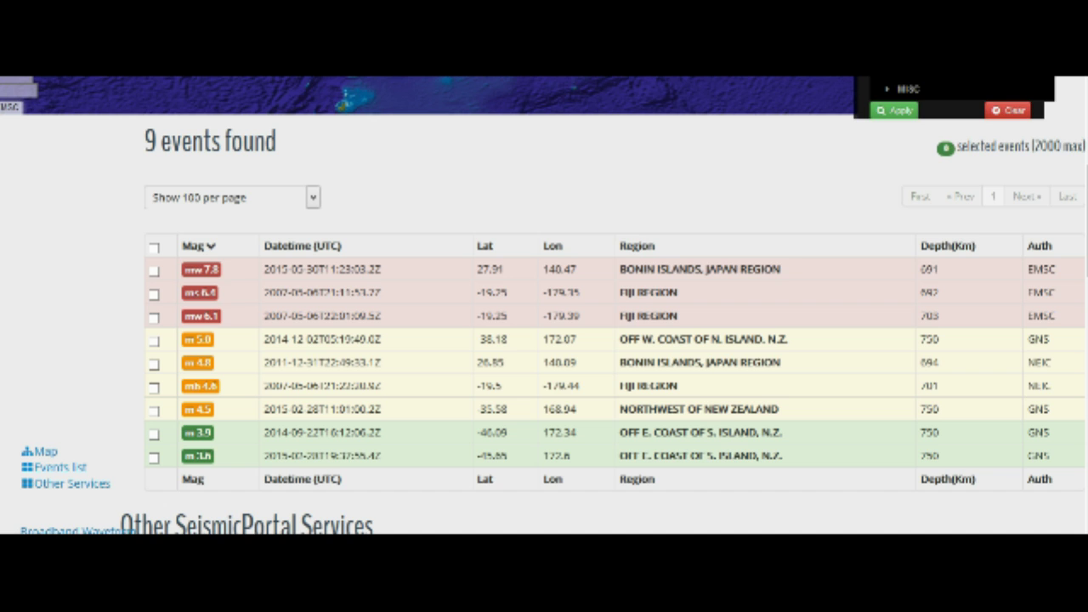
pyautogui.scroll(3, 545, 306)
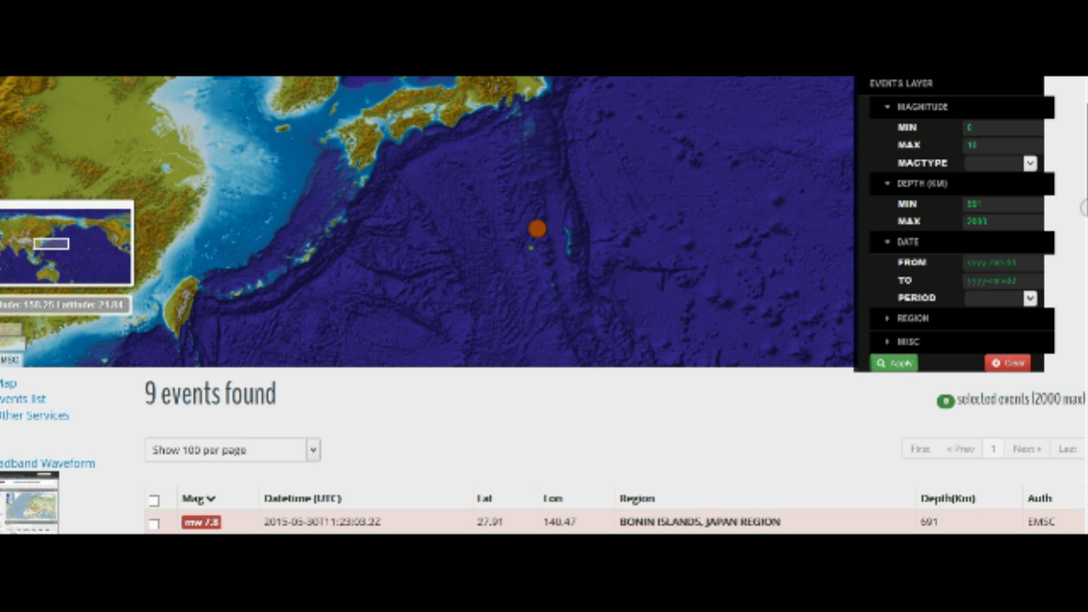
pyautogui.scroll(-3, 545, 306)
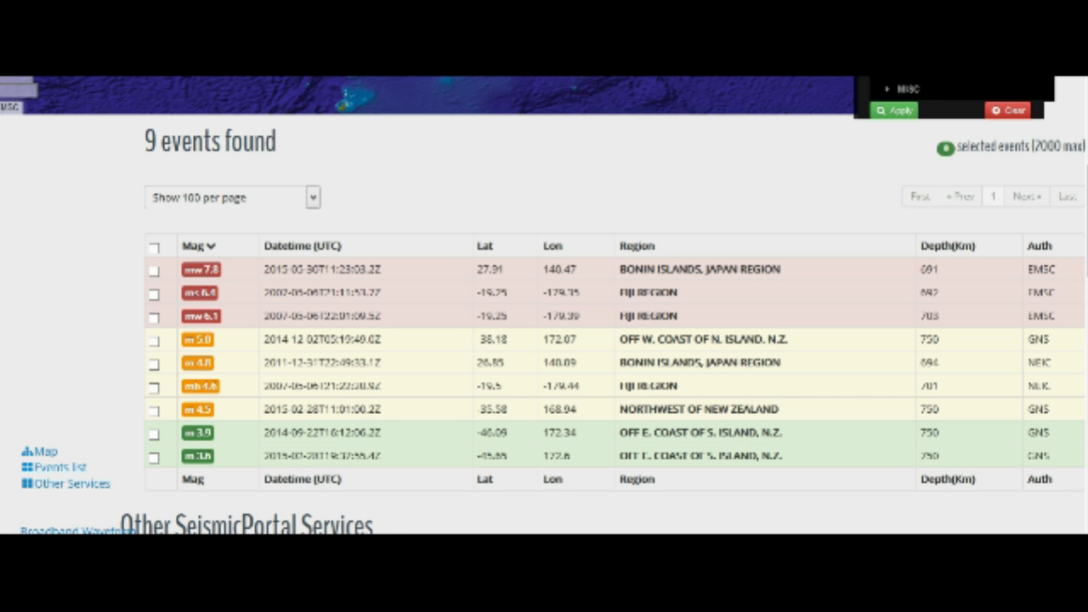